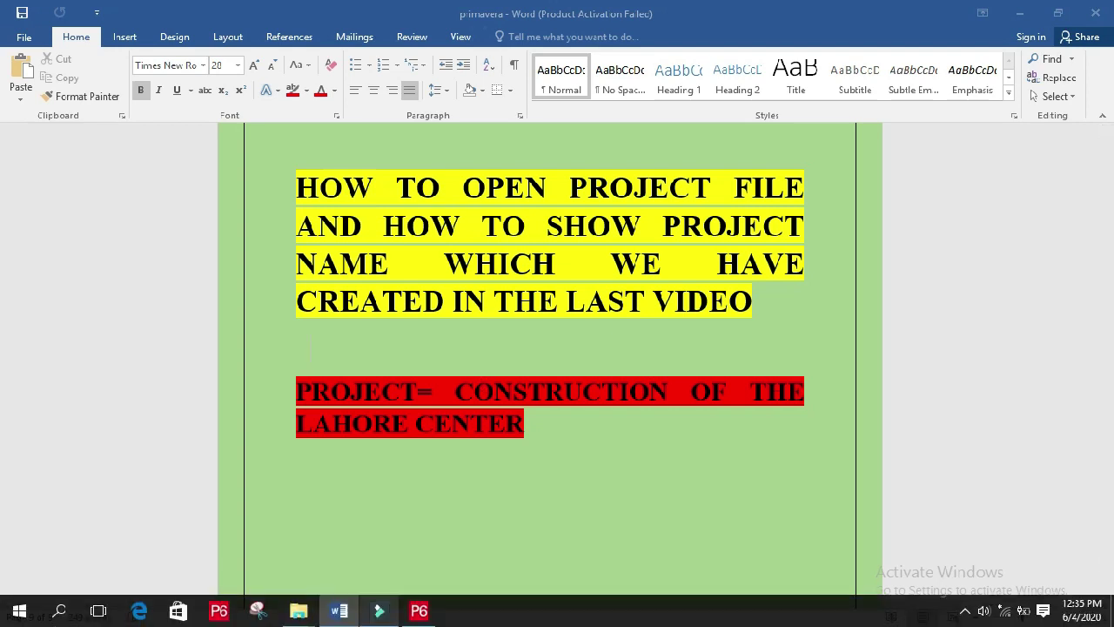
- Close the running P6 window from its taskbar icon
left_click(419, 610)
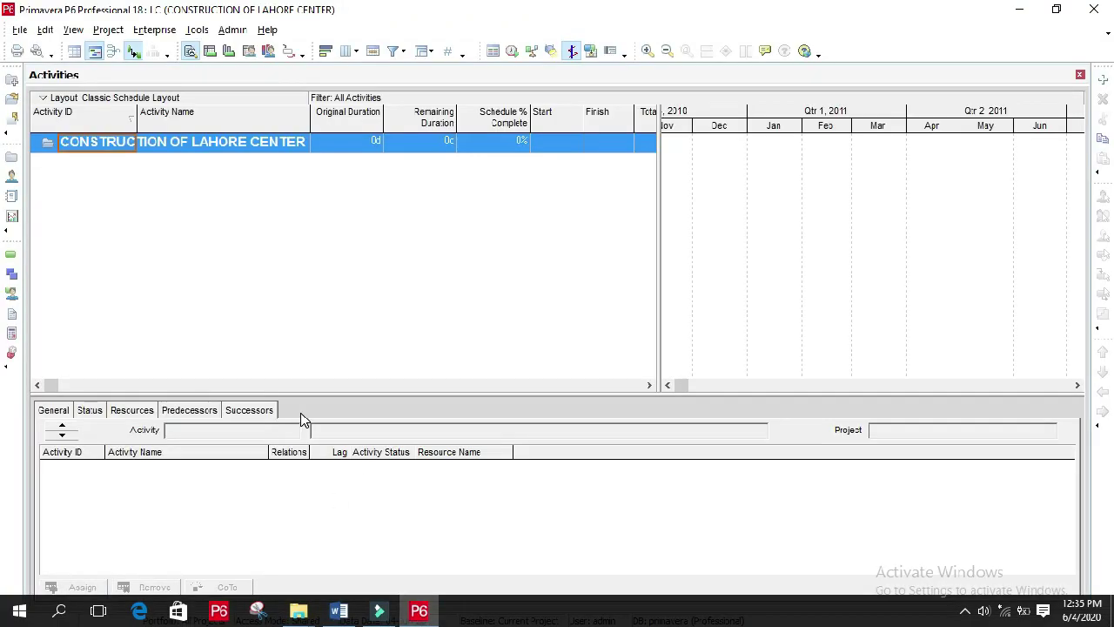
left_click(431, 613)
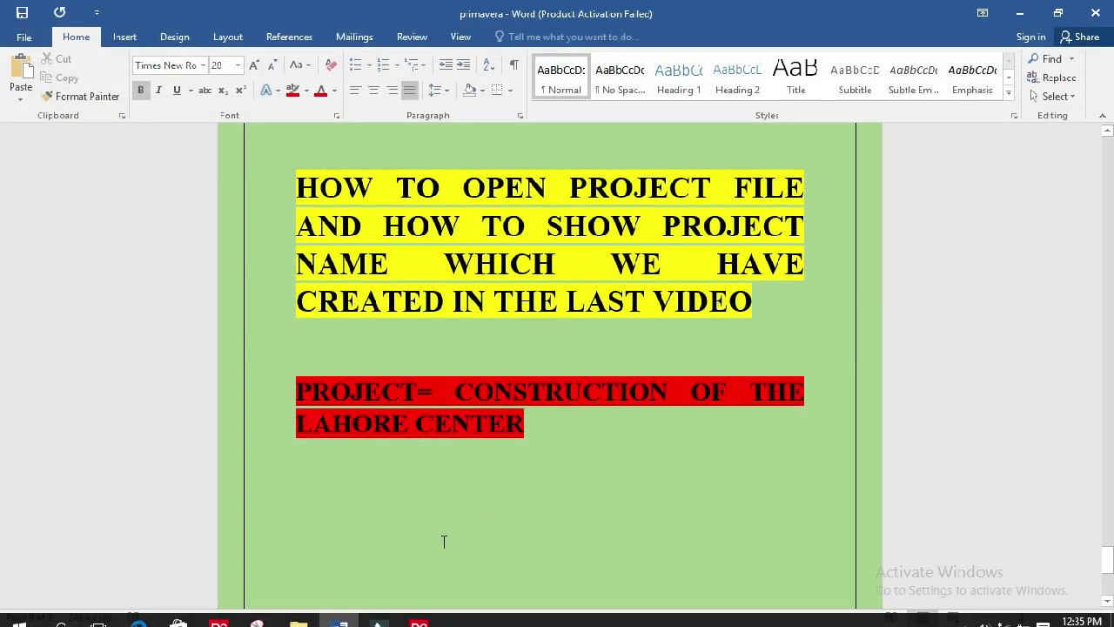
right_click(435, 612)
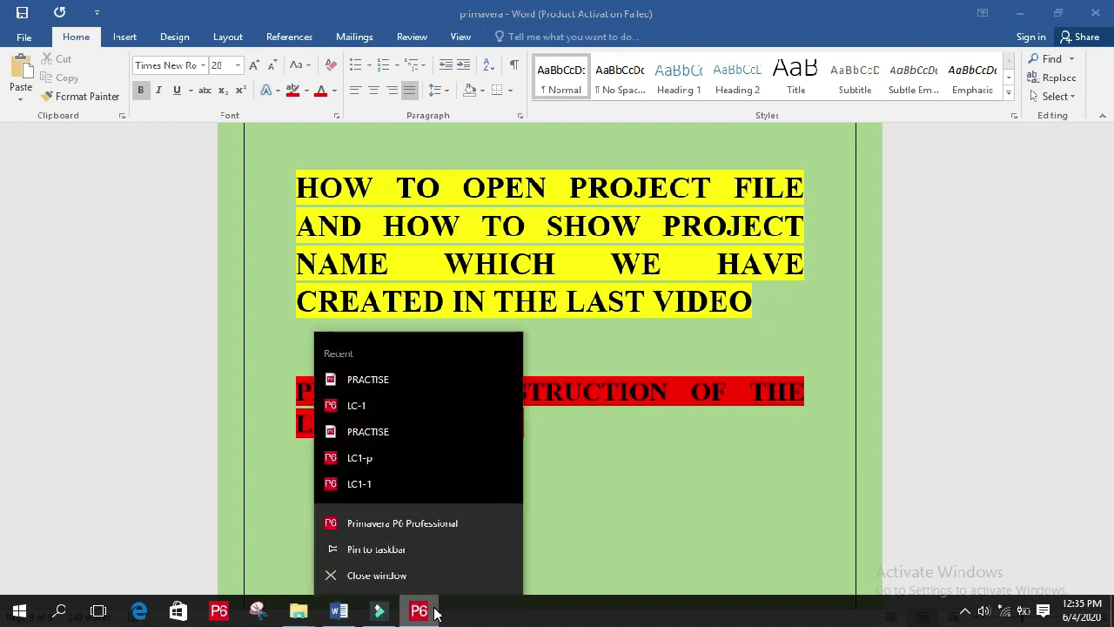
left_click(377, 575)
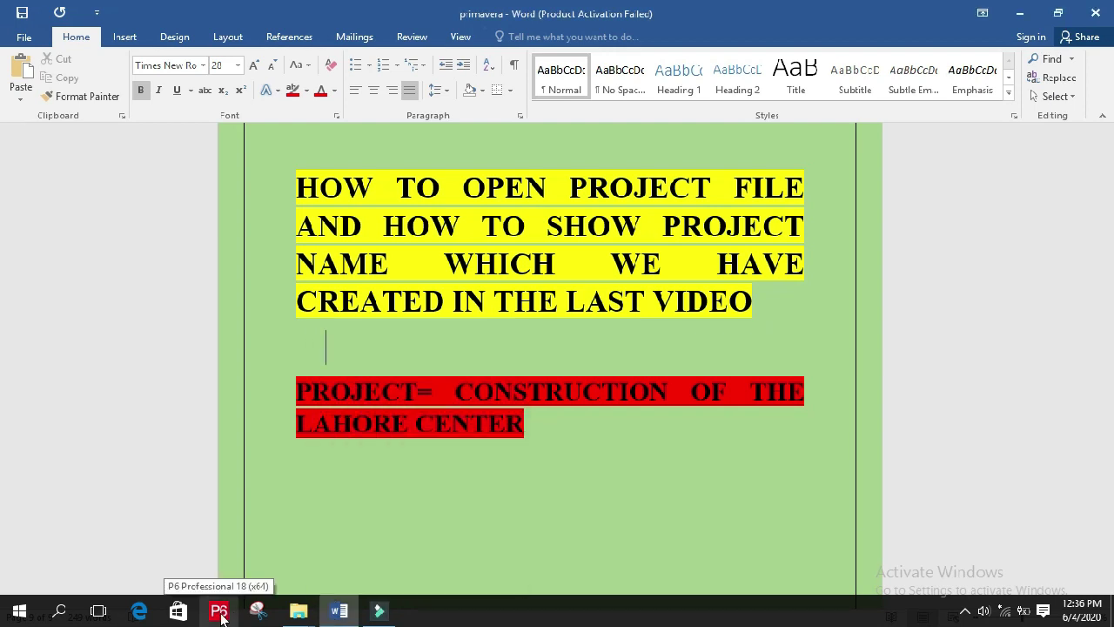
- Relaunch P6 Professional and log in to the primavera database with the account password
left_click(224, 616)
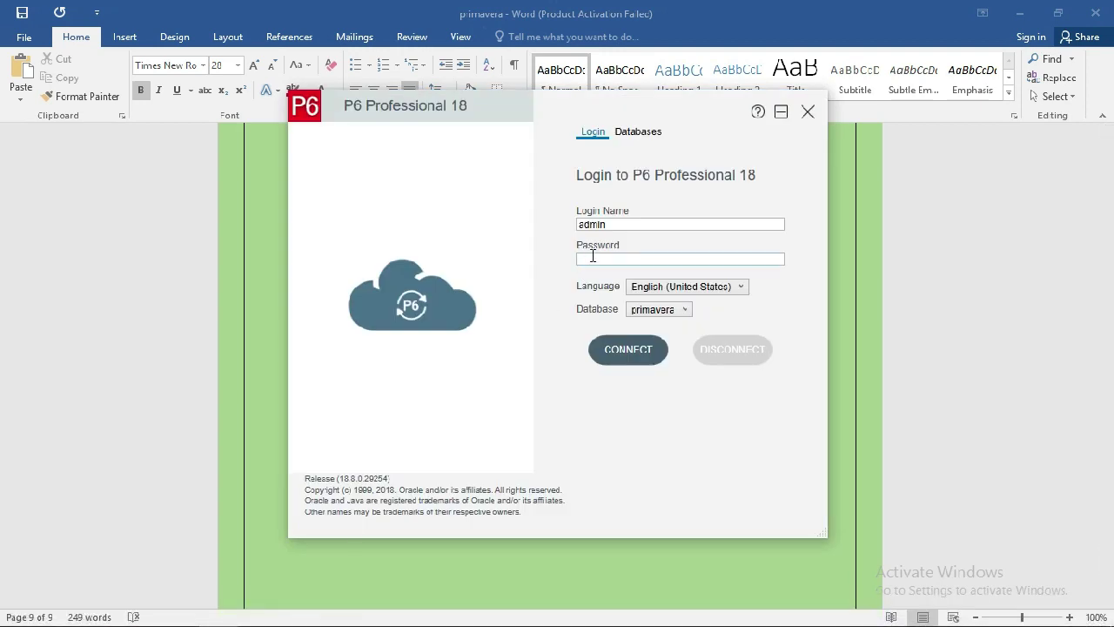
left_click(609, 260)
type("a")
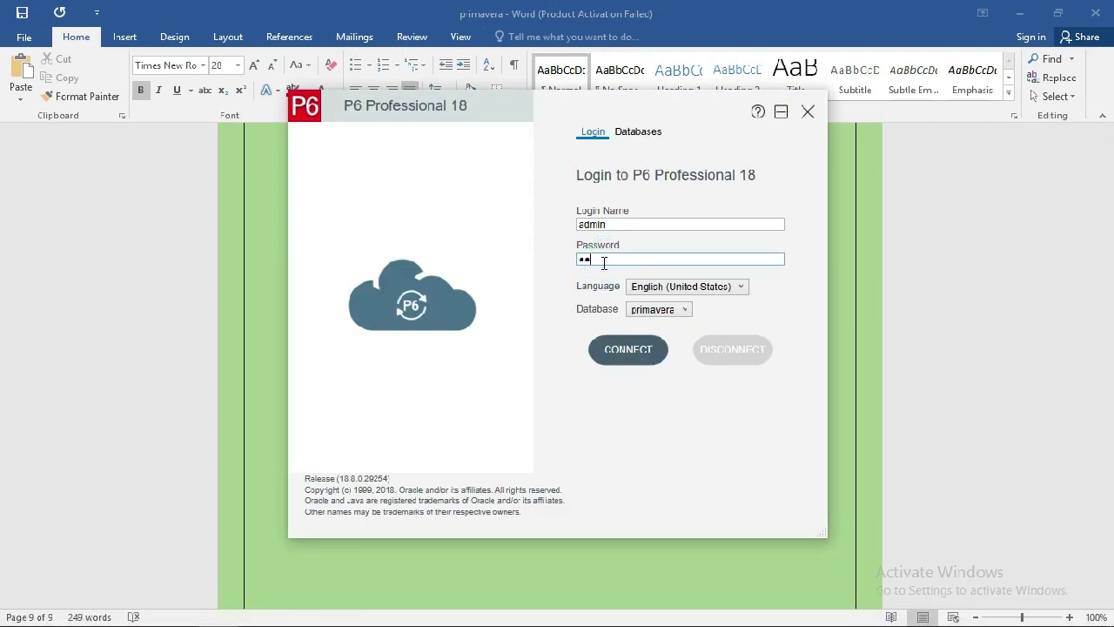
type("dmin")
left_click(642, 350)
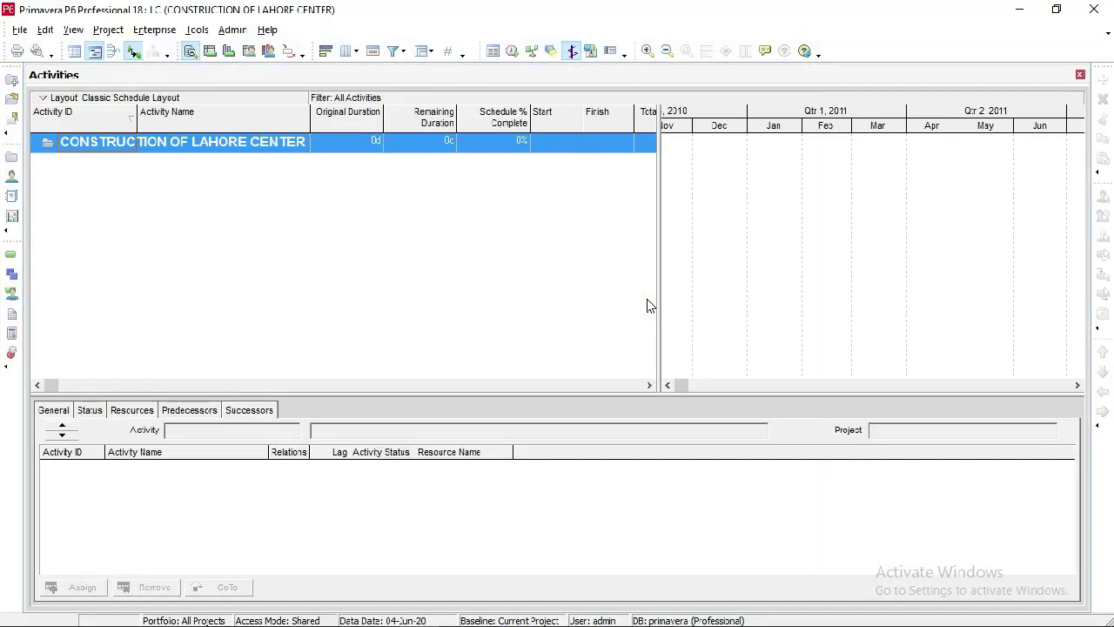
- Close the Activities window, leaving the Projects window with the enterprise project tree
left_click(12, 158)
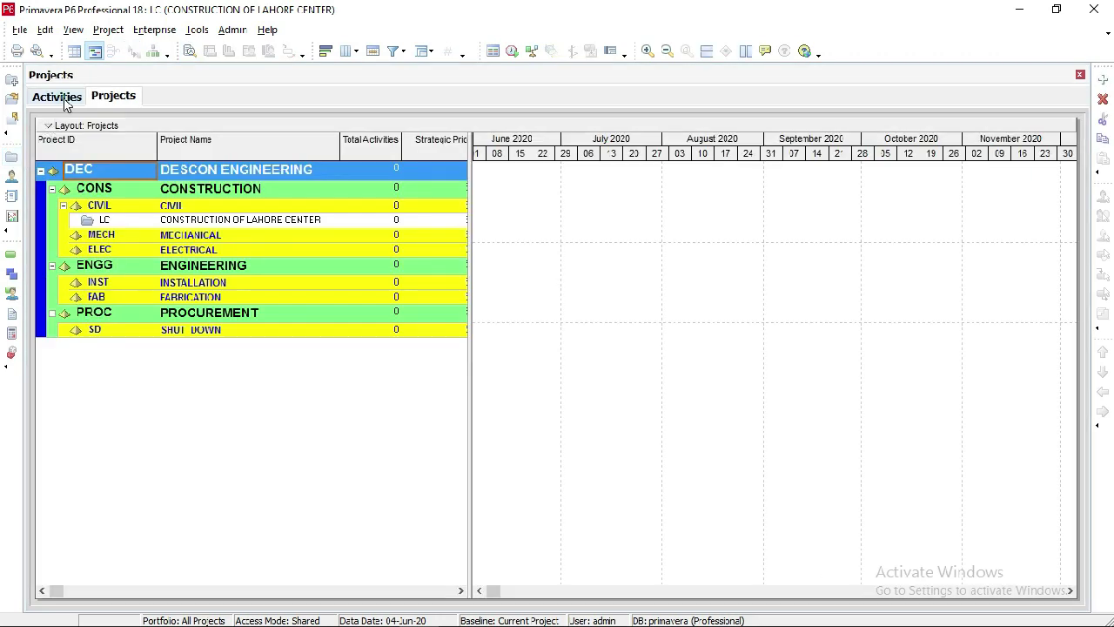
left_click(57, 96)
left_click(1080, 75)
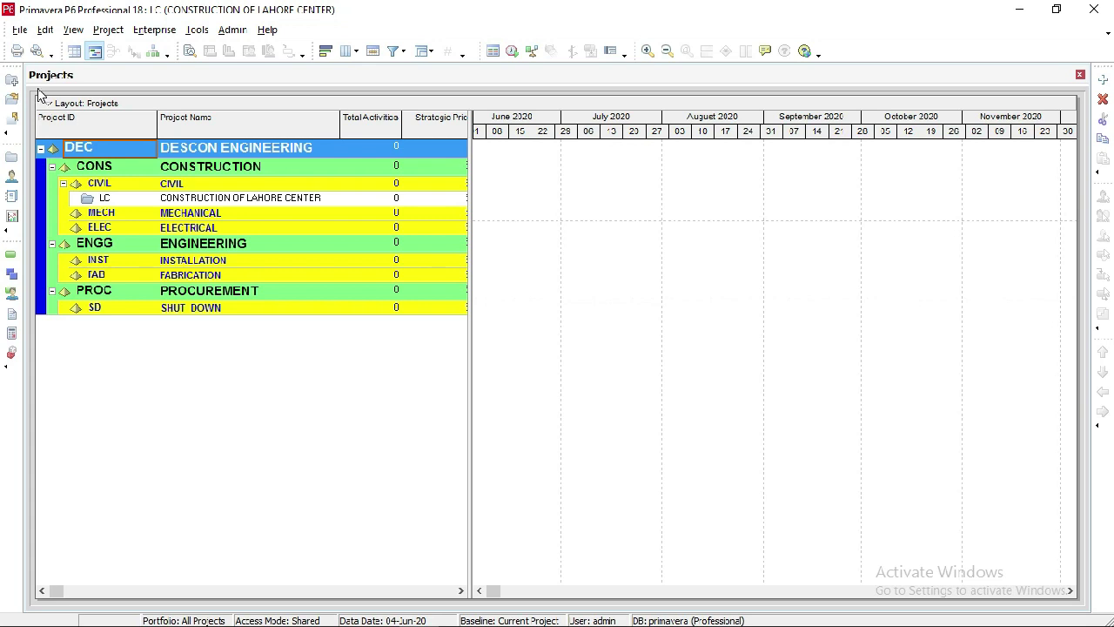
- Restore the accidentally cleared DEC project ID, then select the LC project and inspect its context menu
key("BackSpace")
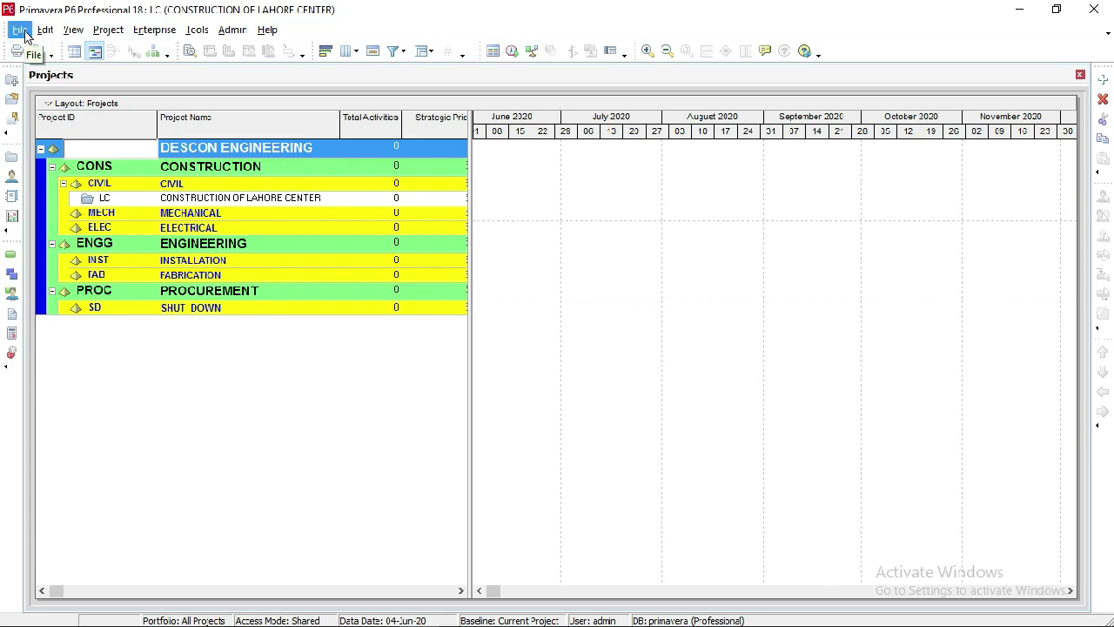
left_click(314, 367)
left_click(532, 351)
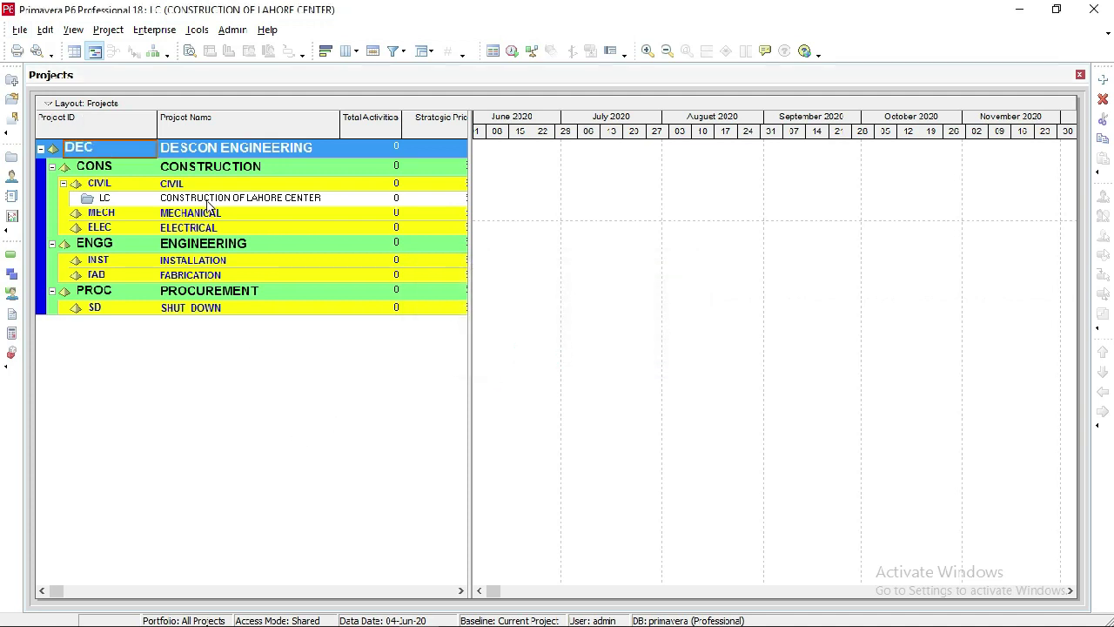
left_click(269, 197)
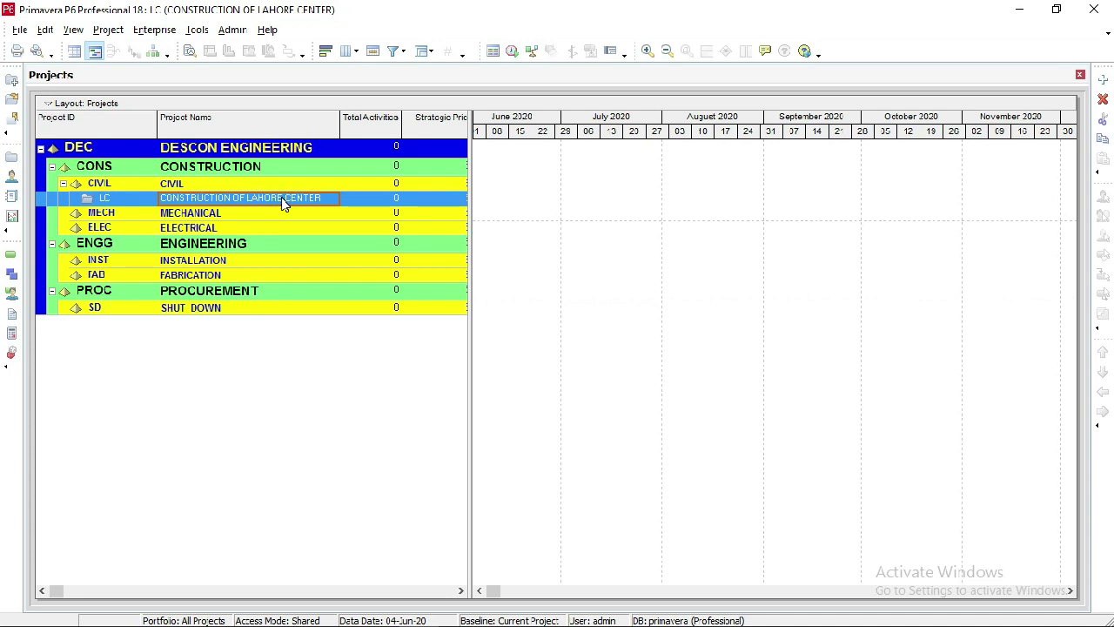
right_click(283, 204)
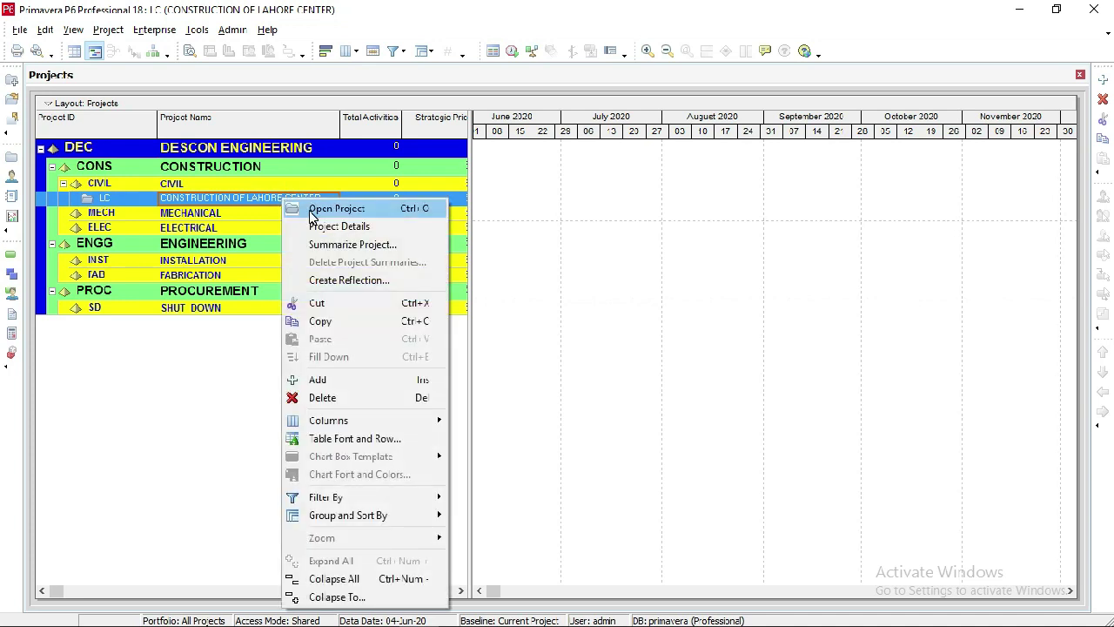
left_click(200, 354)
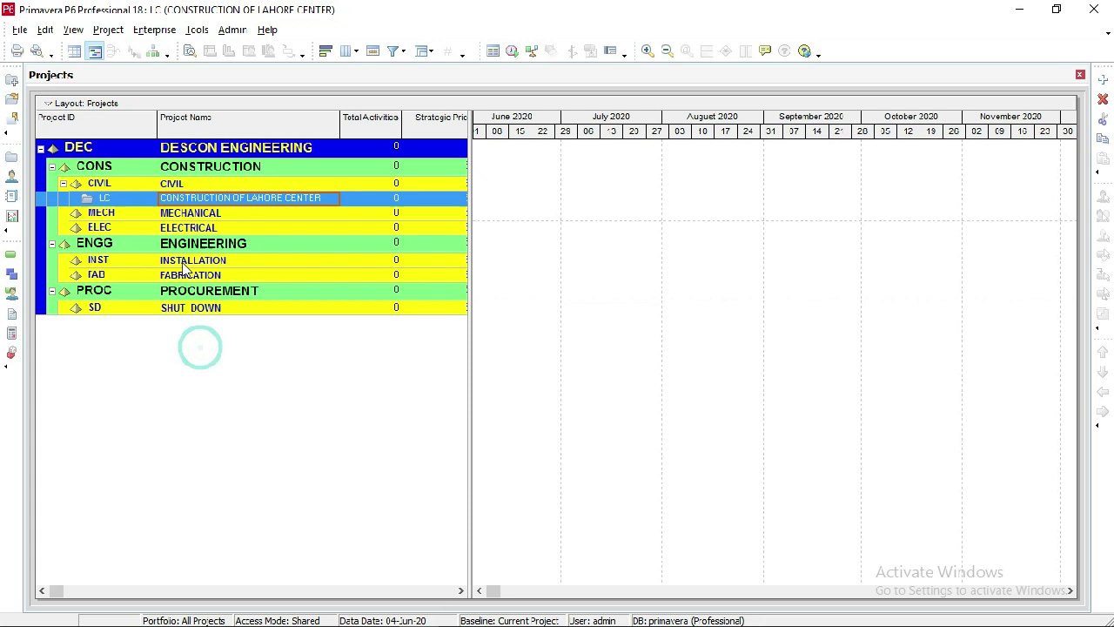
- Open the Construction of Lahore Center project via File > Open
left_click(19, 31)
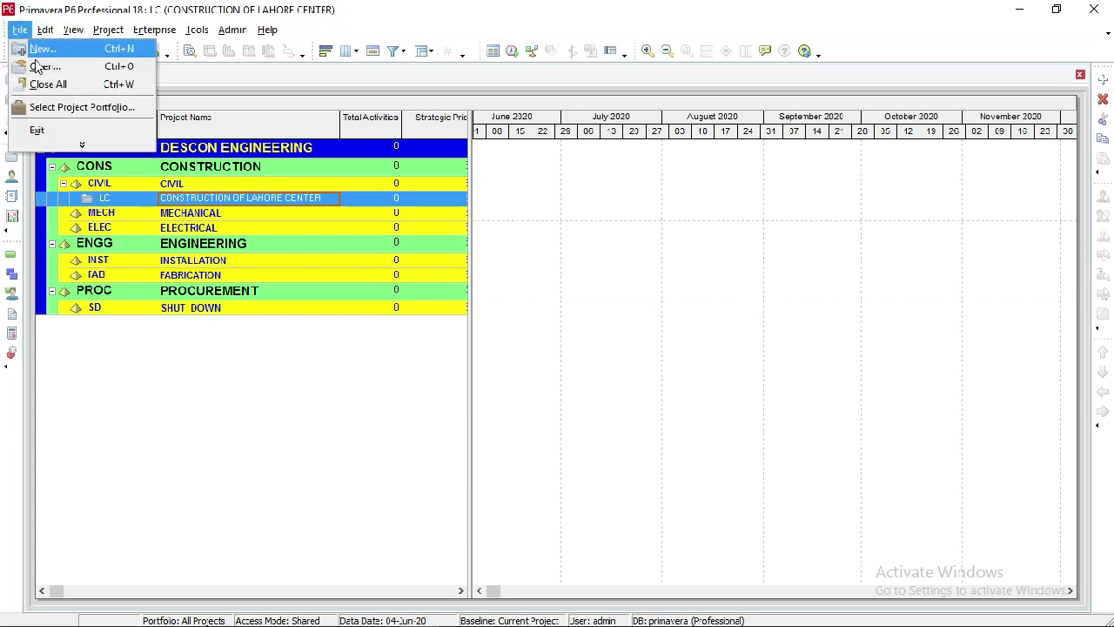
left_click(57, 69)
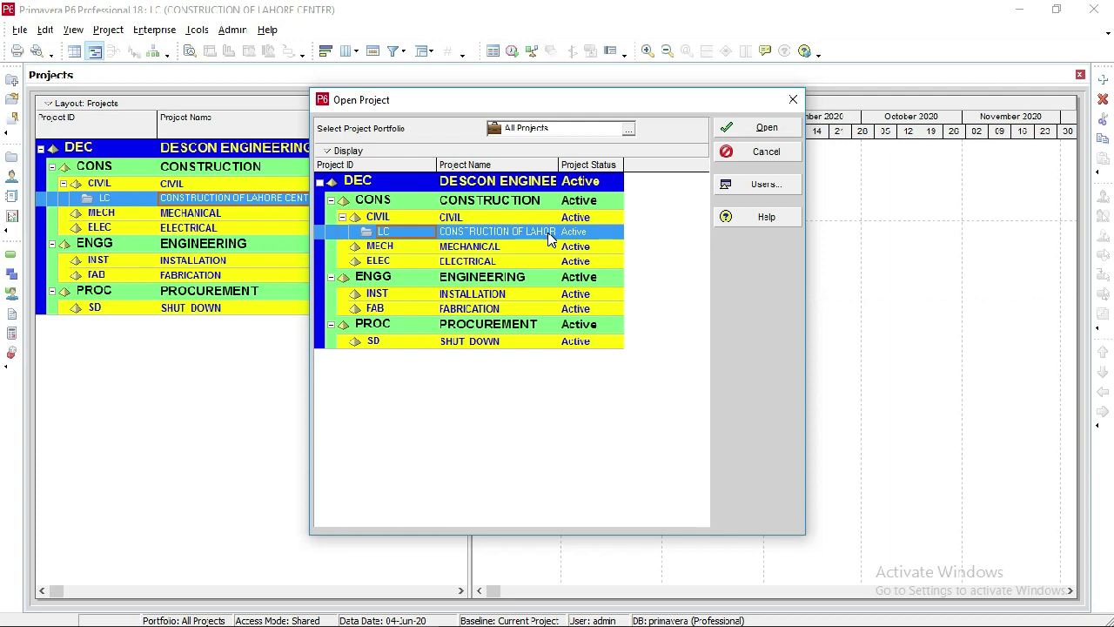
left_click(550, 237)
left_click(762, 129)
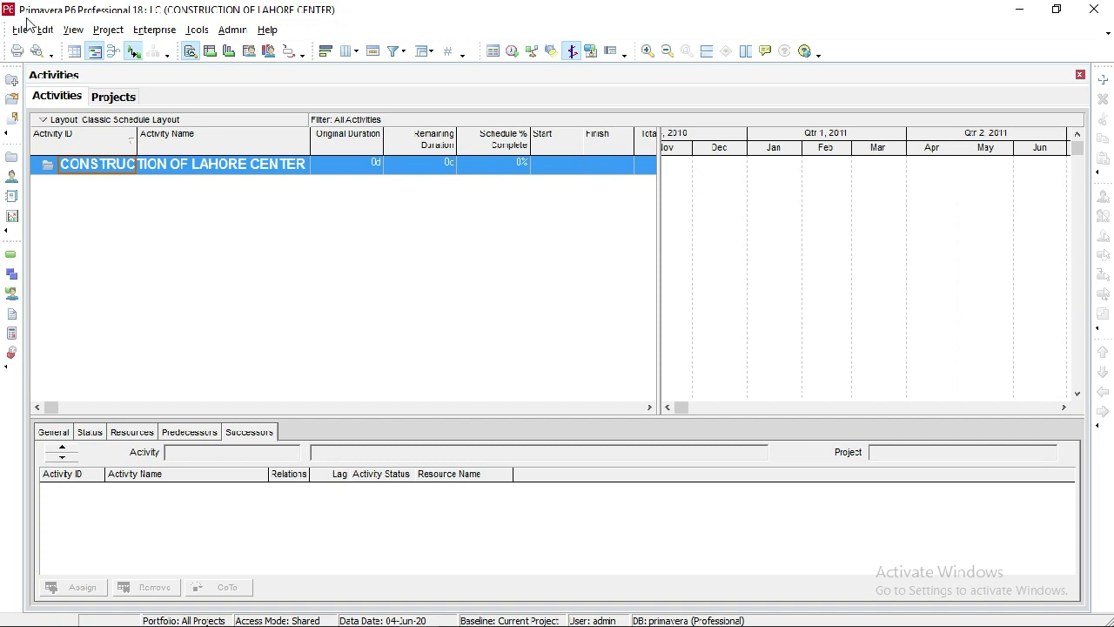
- Close the Projects window, leaving only the Lahore Center activities
left_click(71, 102)
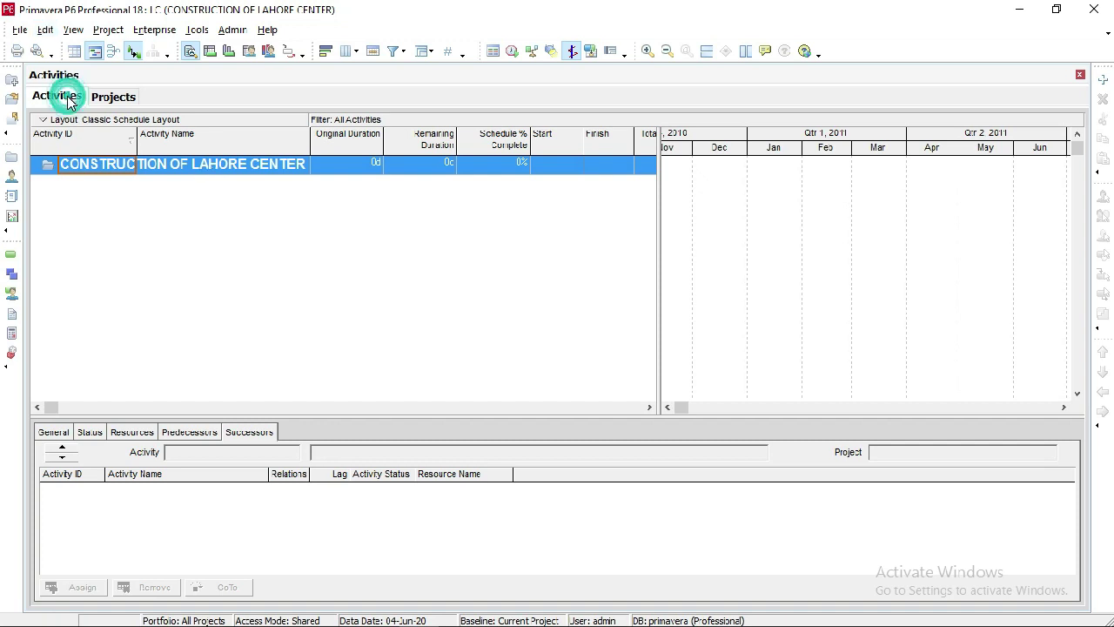
left_click(100, 99)
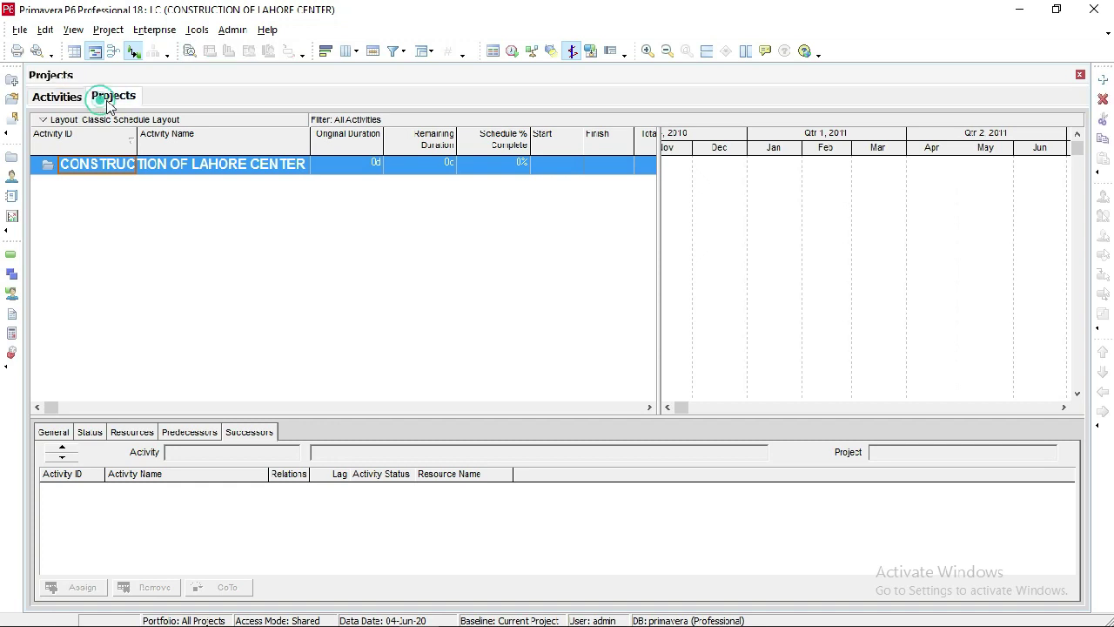
left_click(1081, 76)
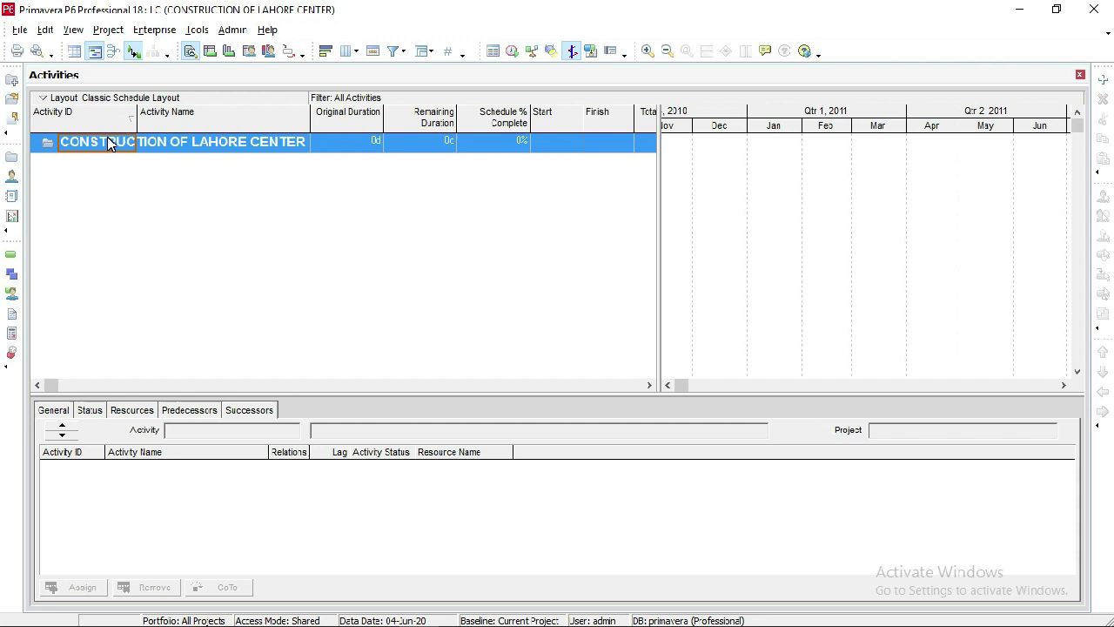
- In Group and Sort, group activities by WBS to level All, then apply and confirm
left_click(70, 33)
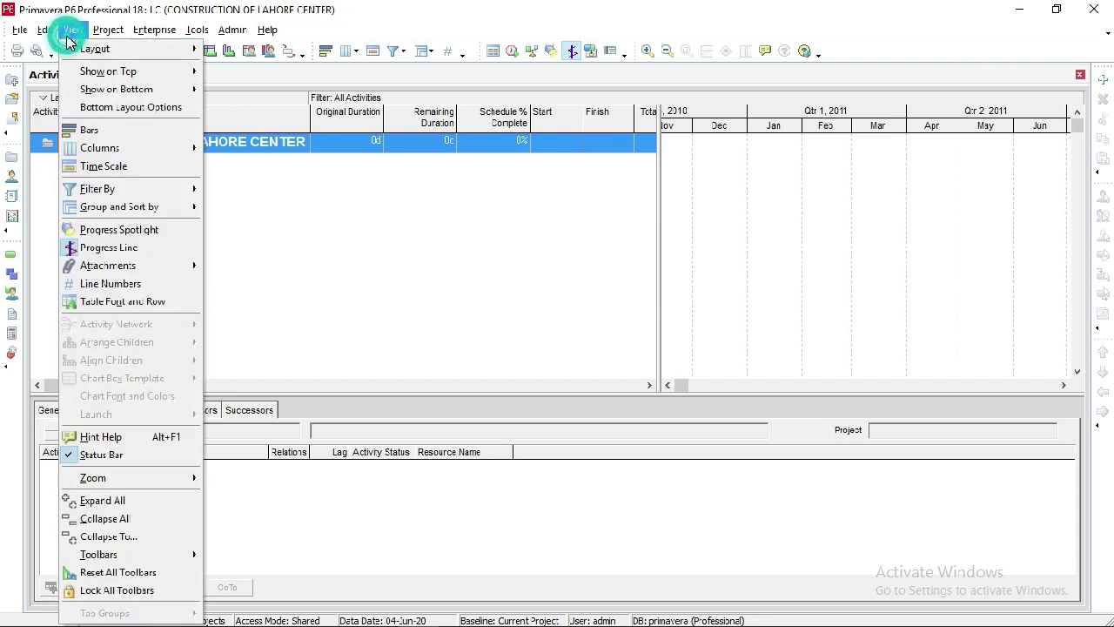
left_click(120, 209)
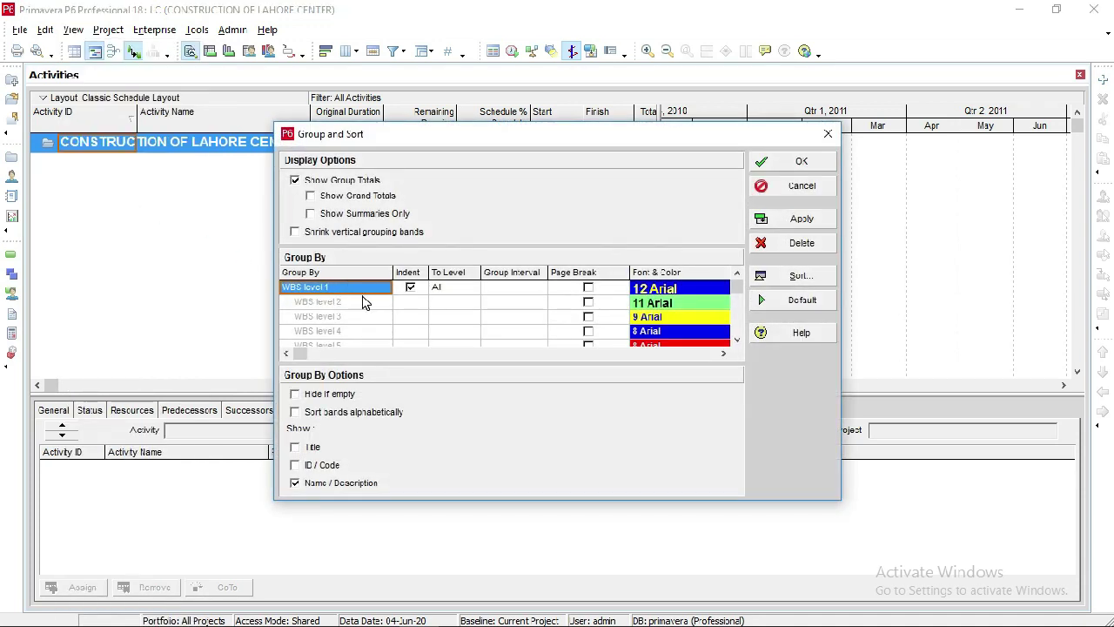
left_click(366, 294)
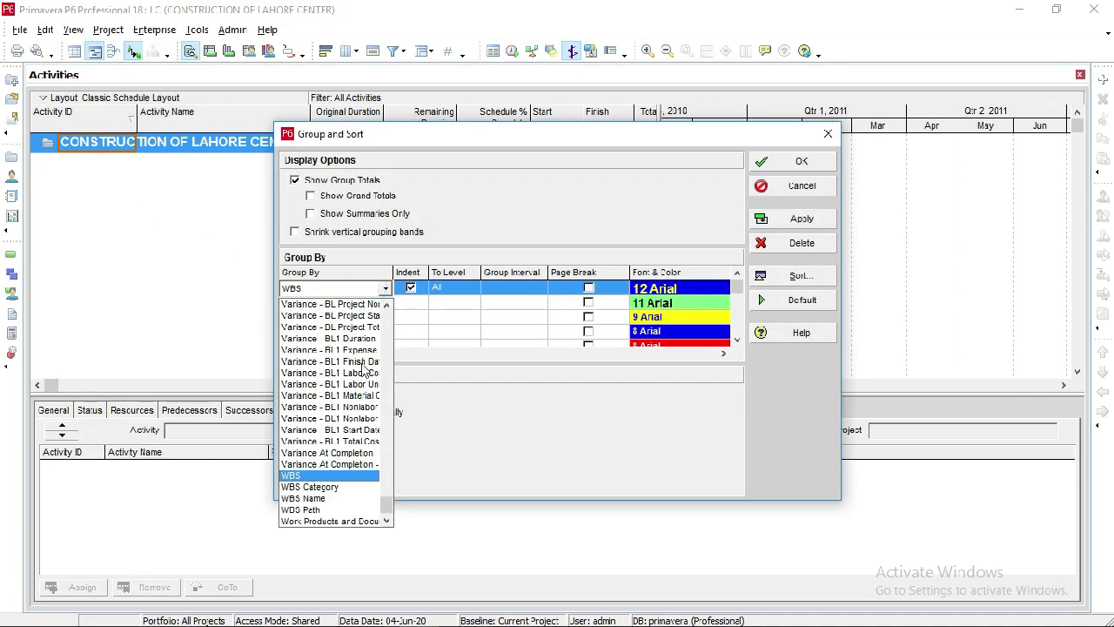
left_click(346, 477)
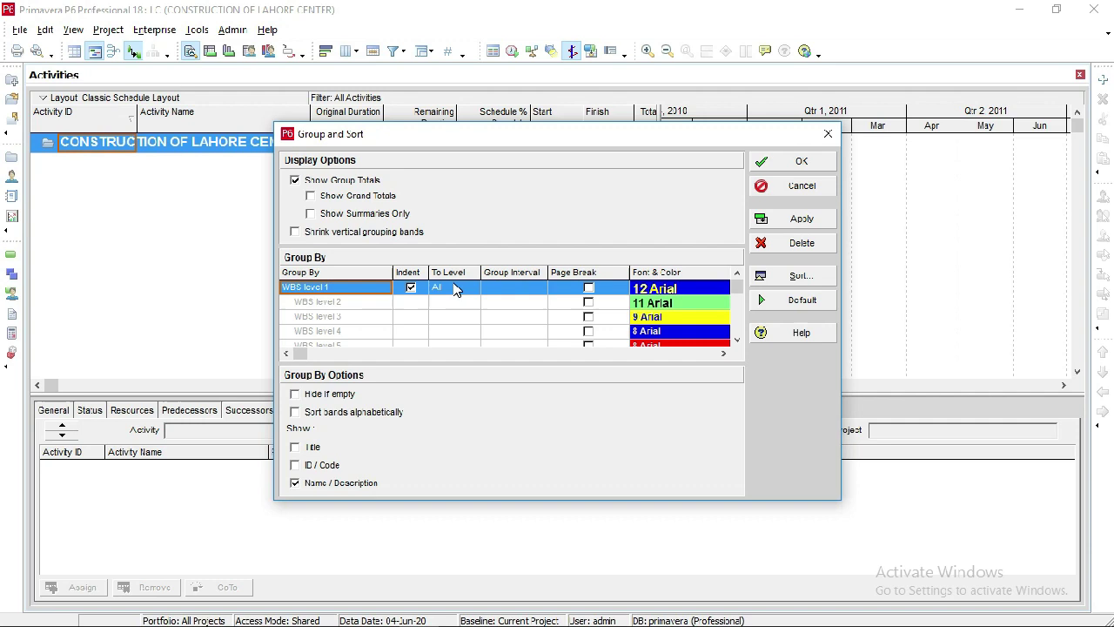
left_click(452, 295)
left_click(464, 288)
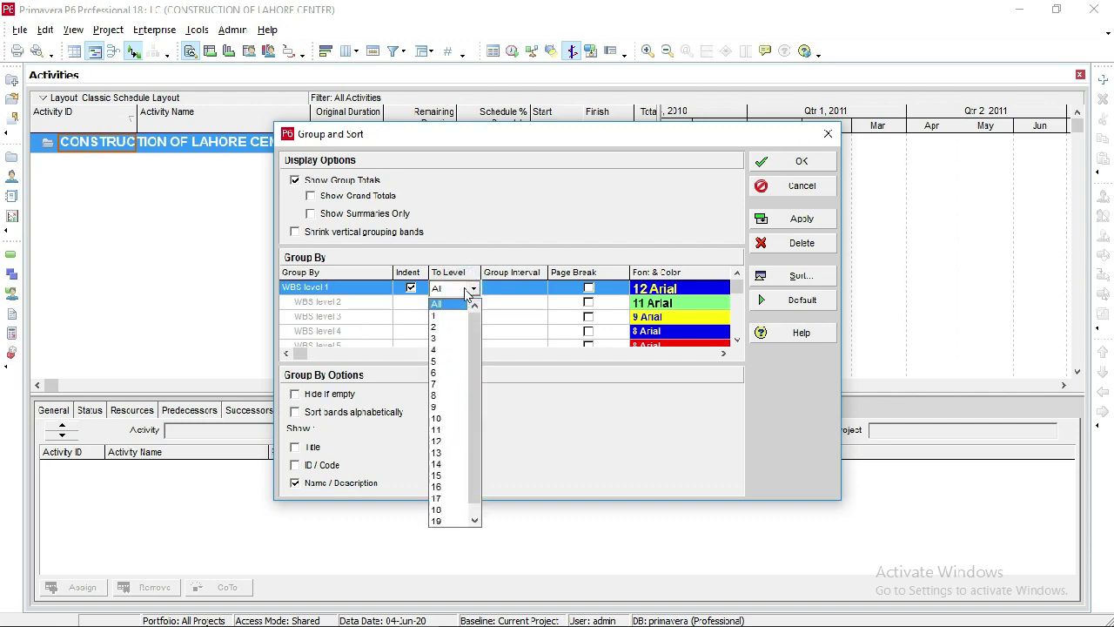
left_click(455, 305)
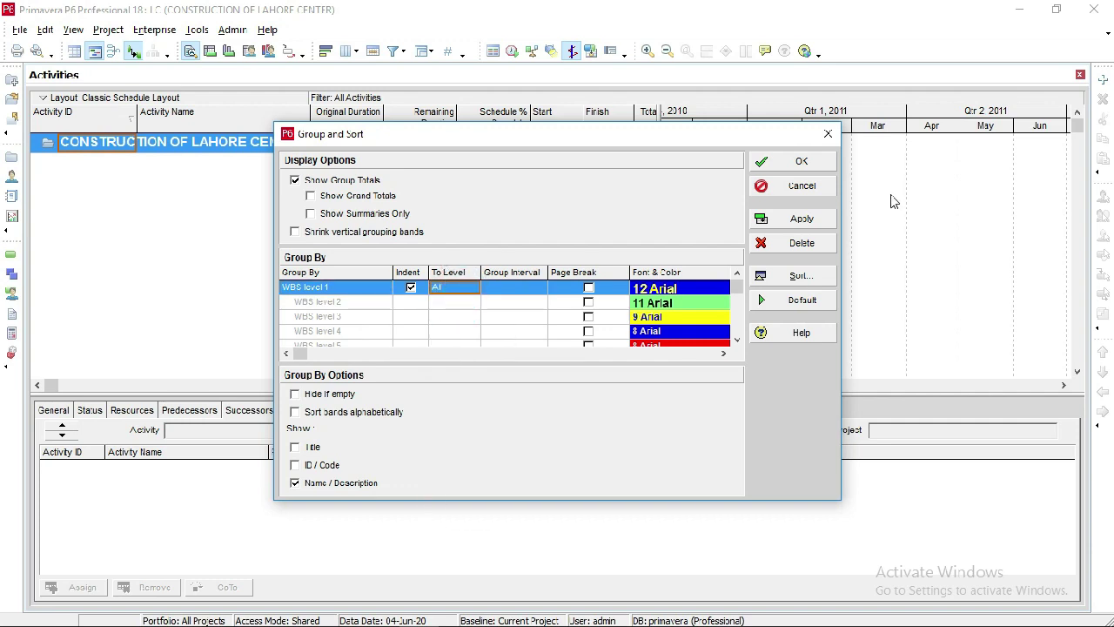
left_click(784, 219)
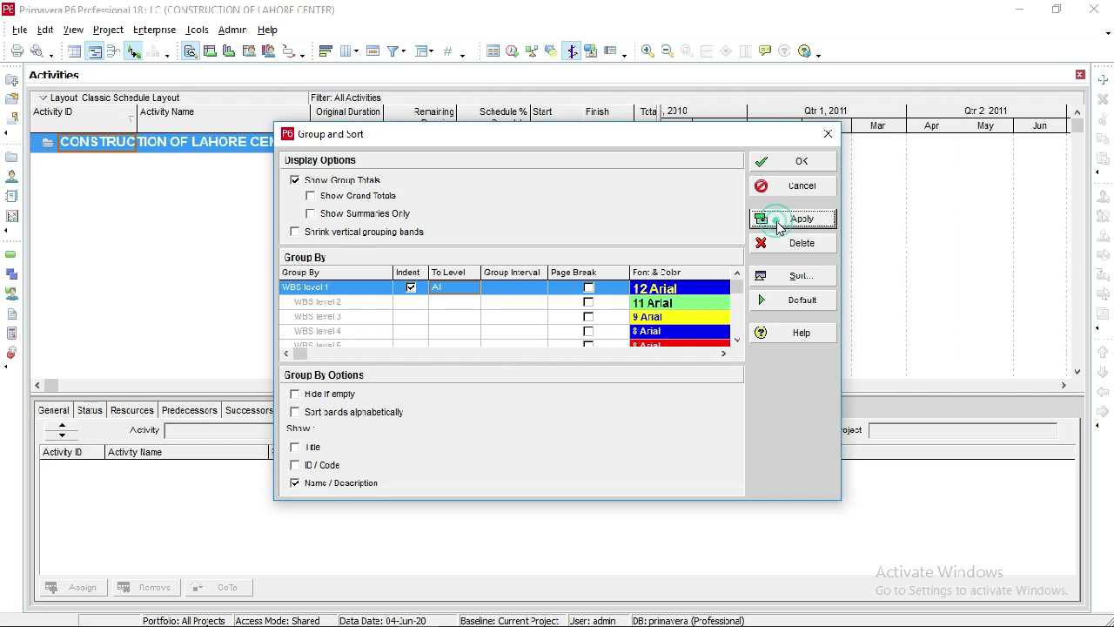
left_click(786, 163)
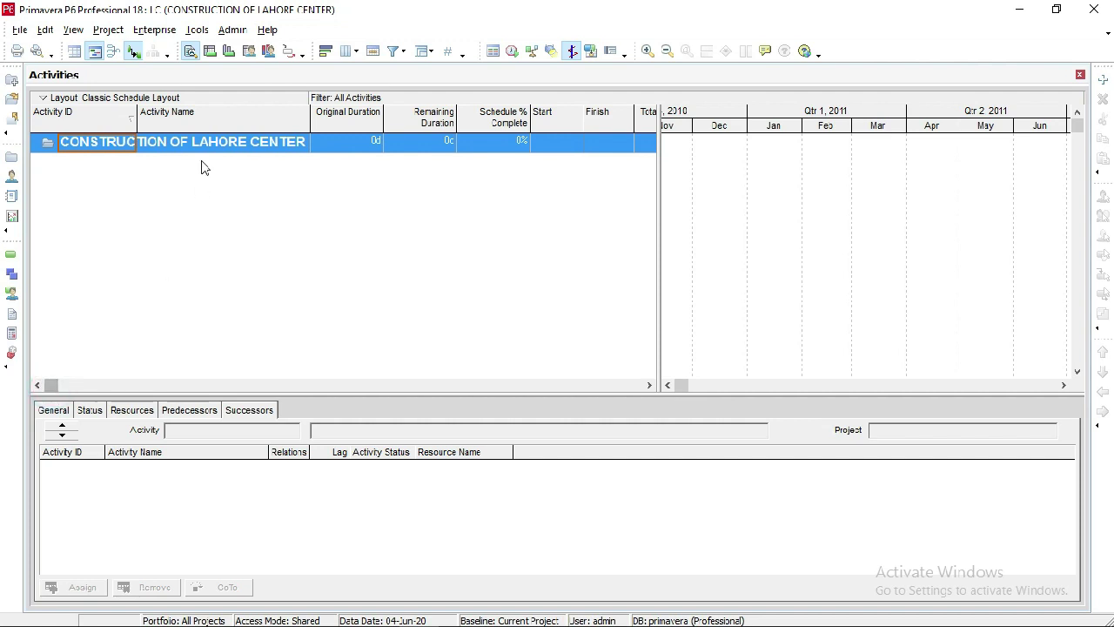
left_click(73, 30)
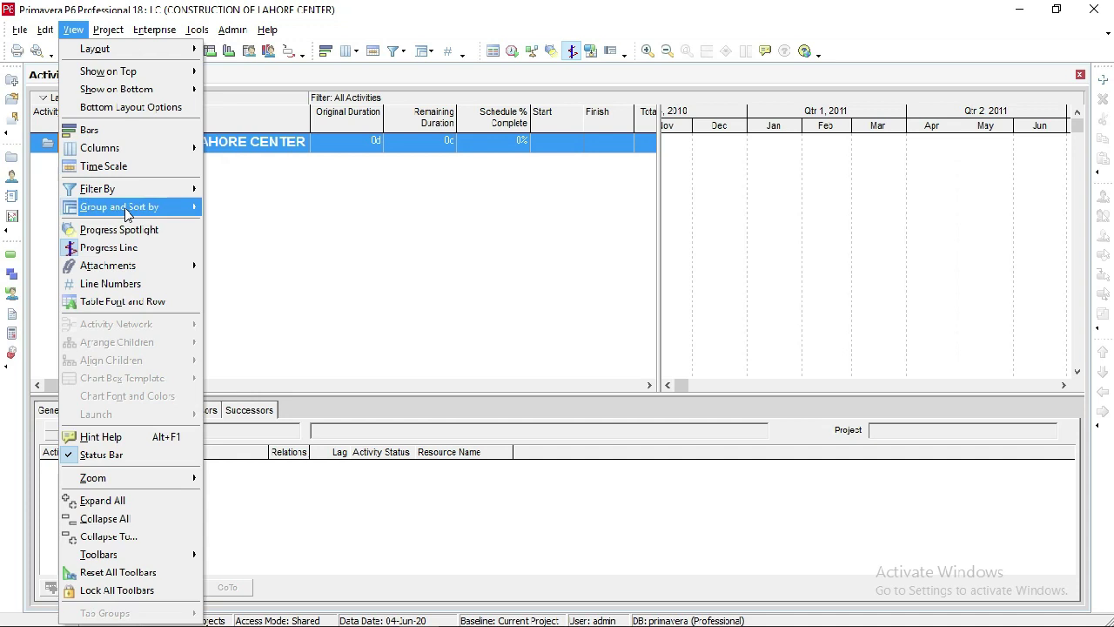
left_click(187, 215)
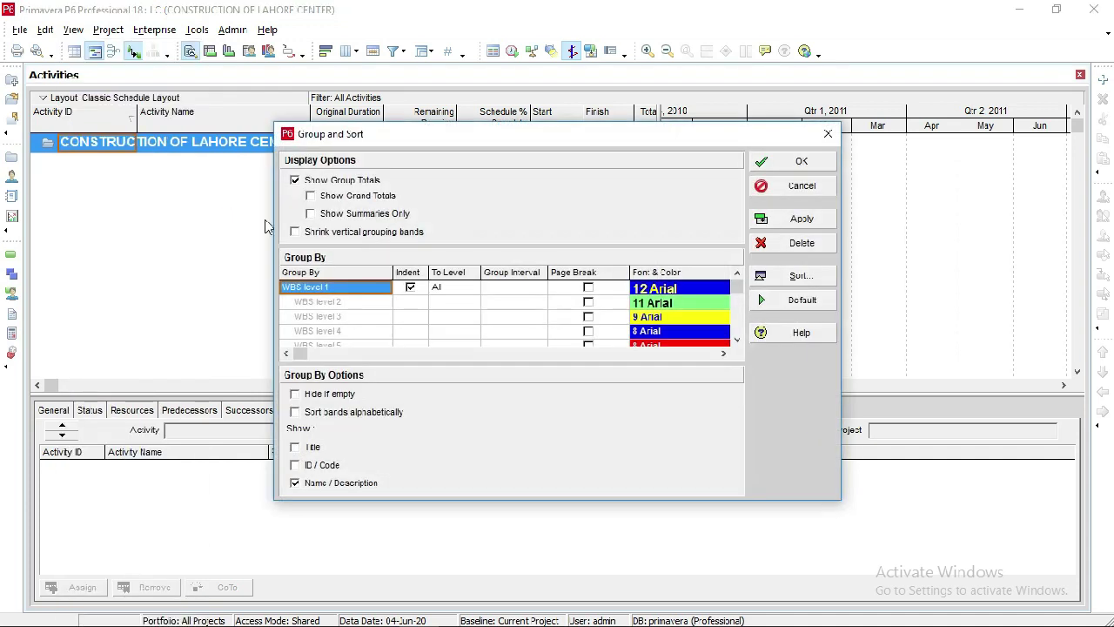
left_click(295, 466)
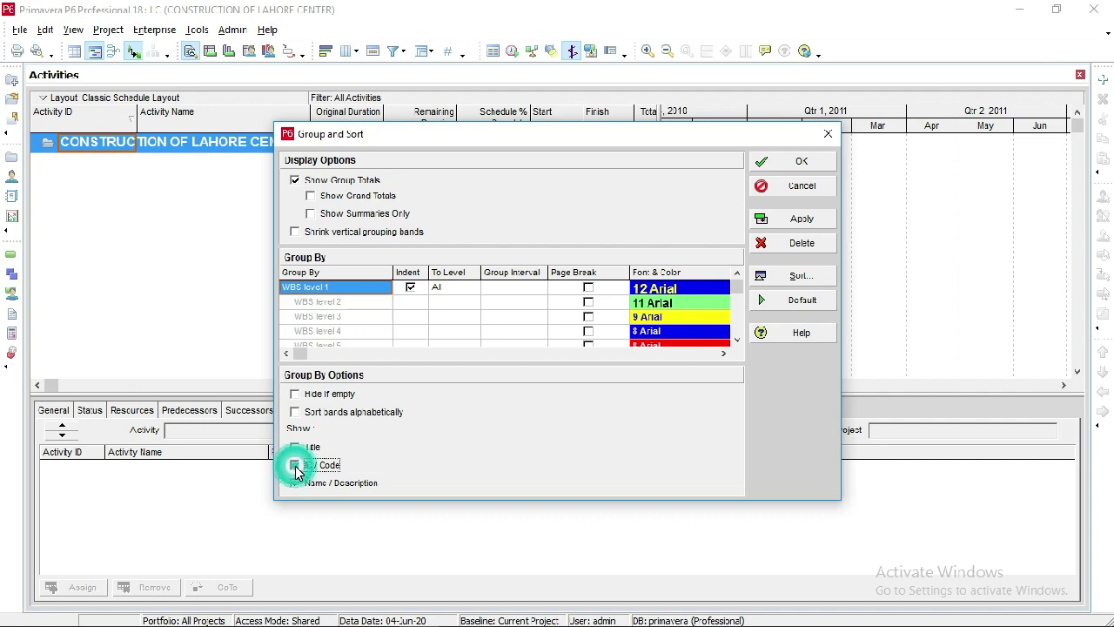
left_click(783, 219)
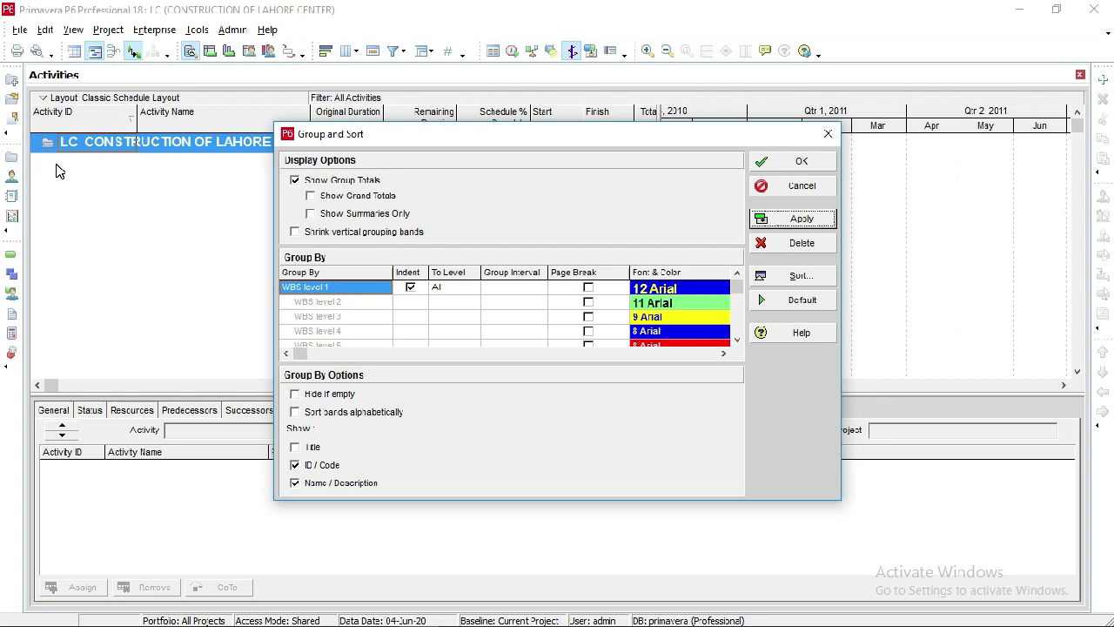
left_click(294, 466)
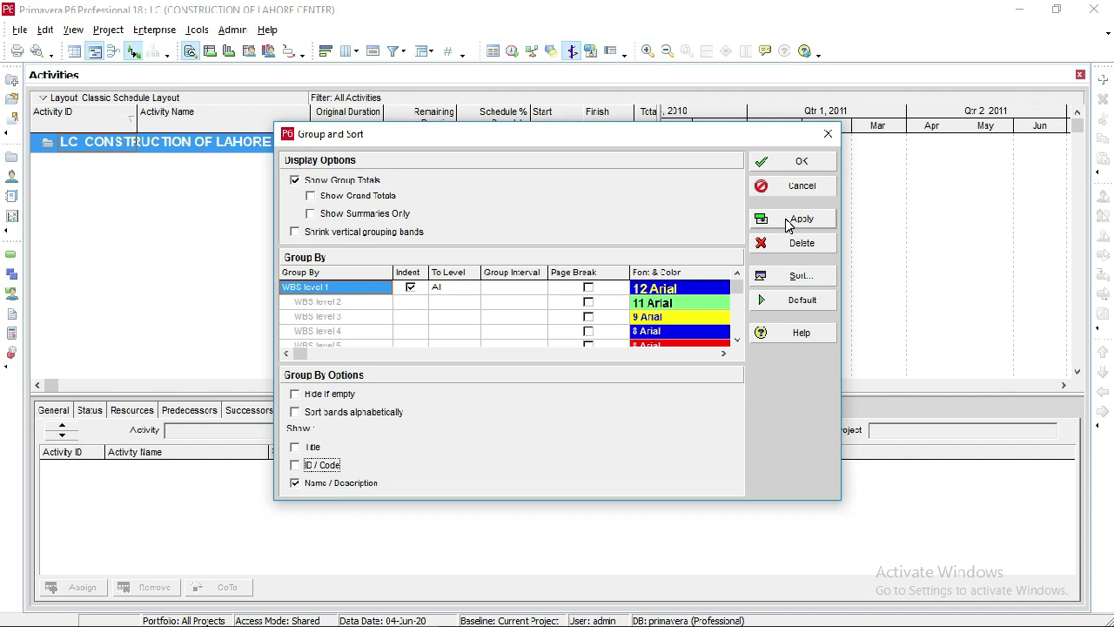
left_click(789, 223)
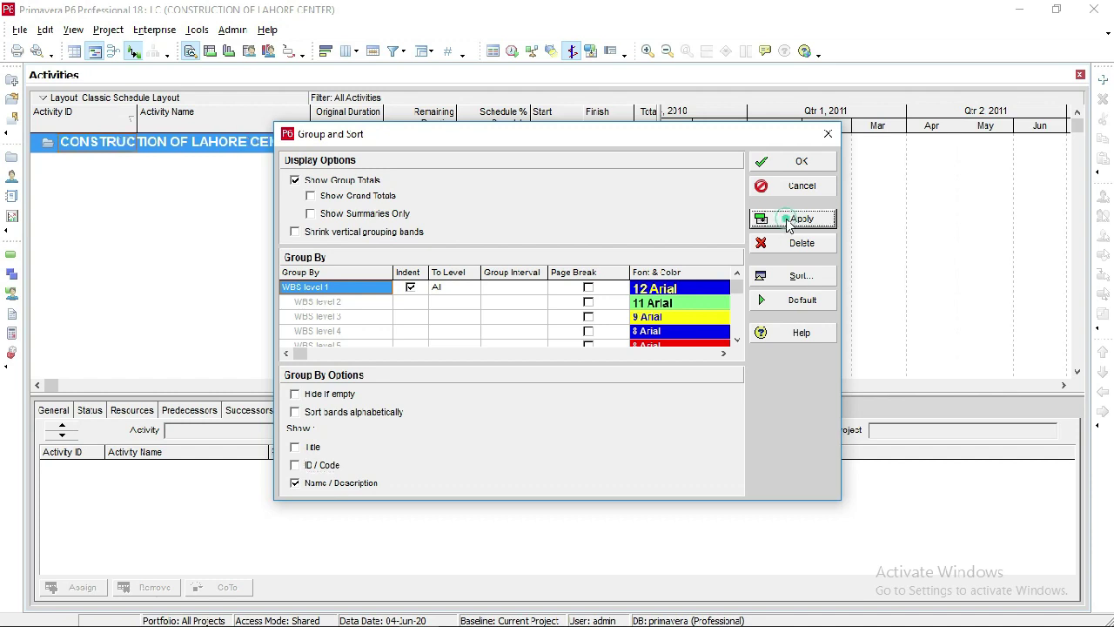
left_click(784, 163)
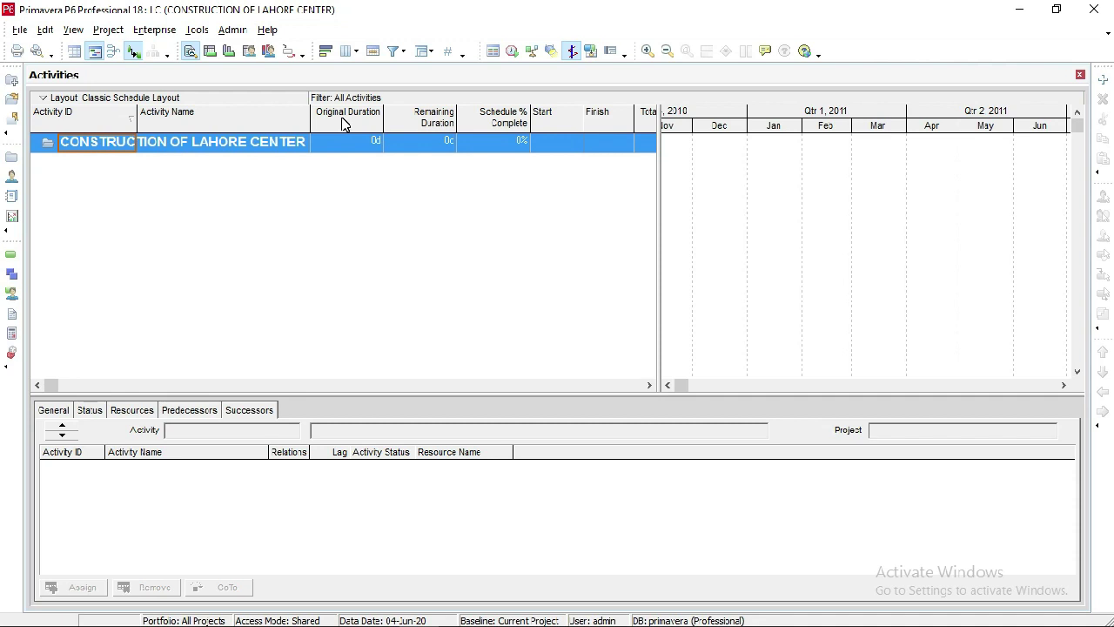
left_click(412, 125)
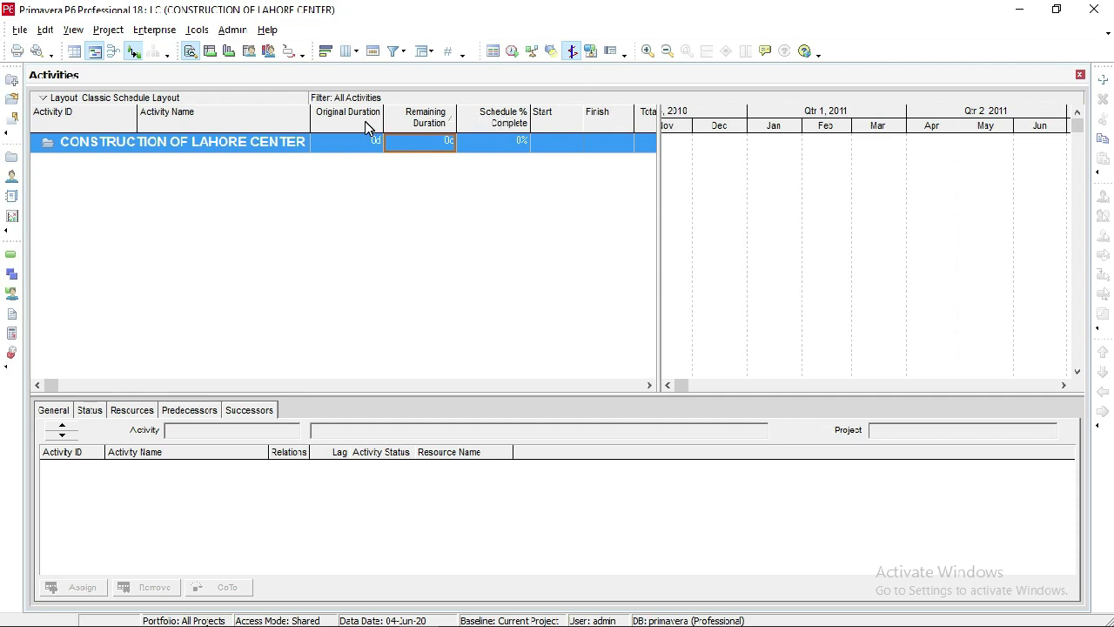
left_click(560, 122)
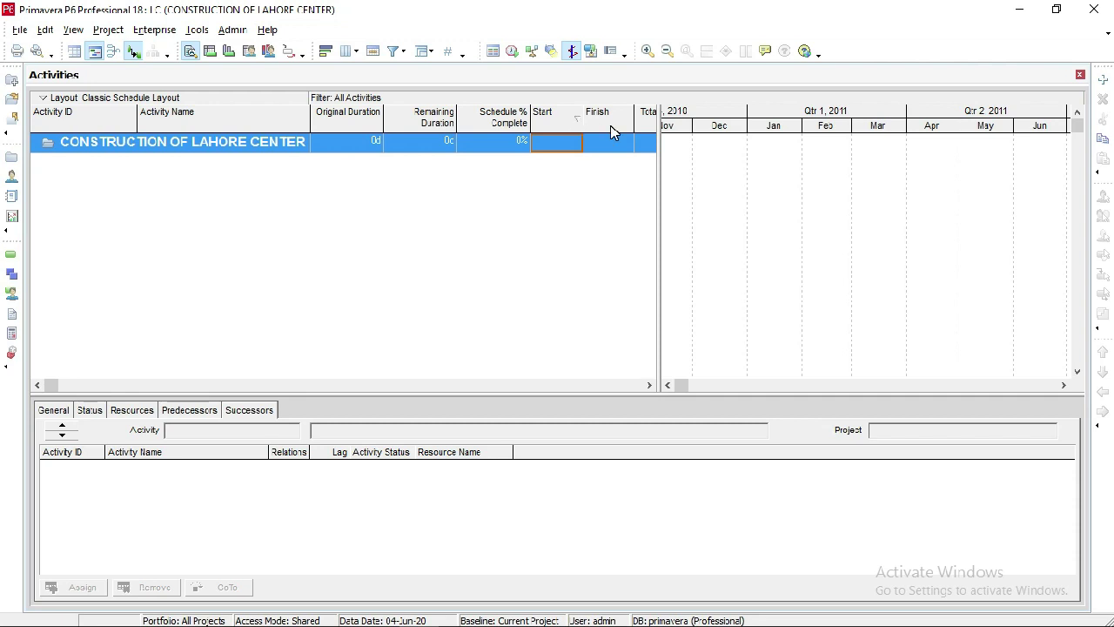
left_click(649, 385)
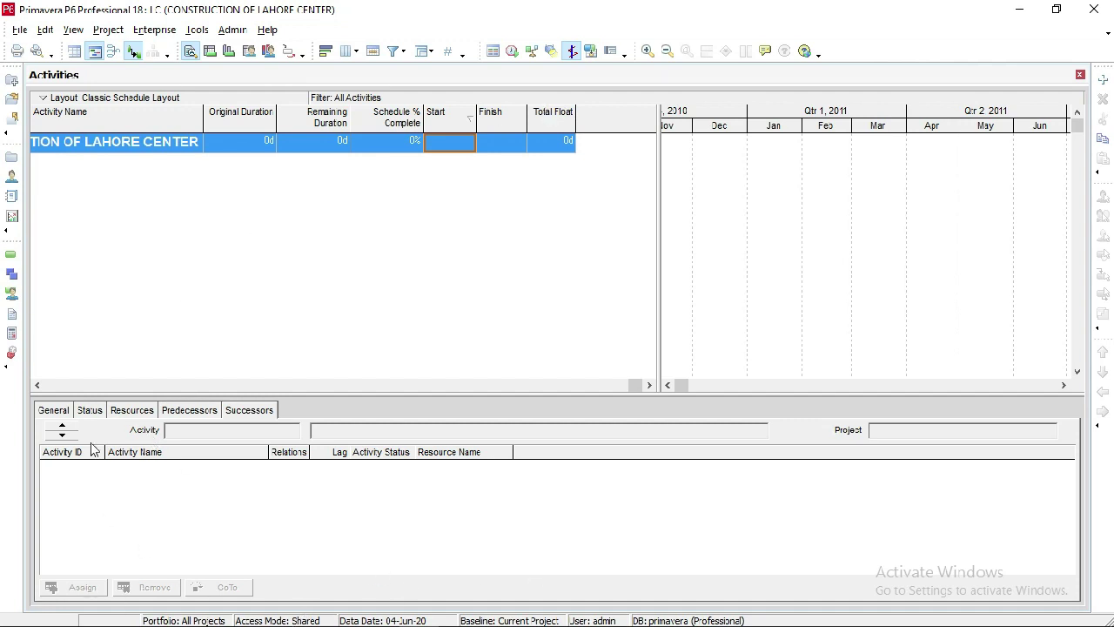
- Review the activity's General and Status details, ending on its empty Resources tab
left_click(40, 385)
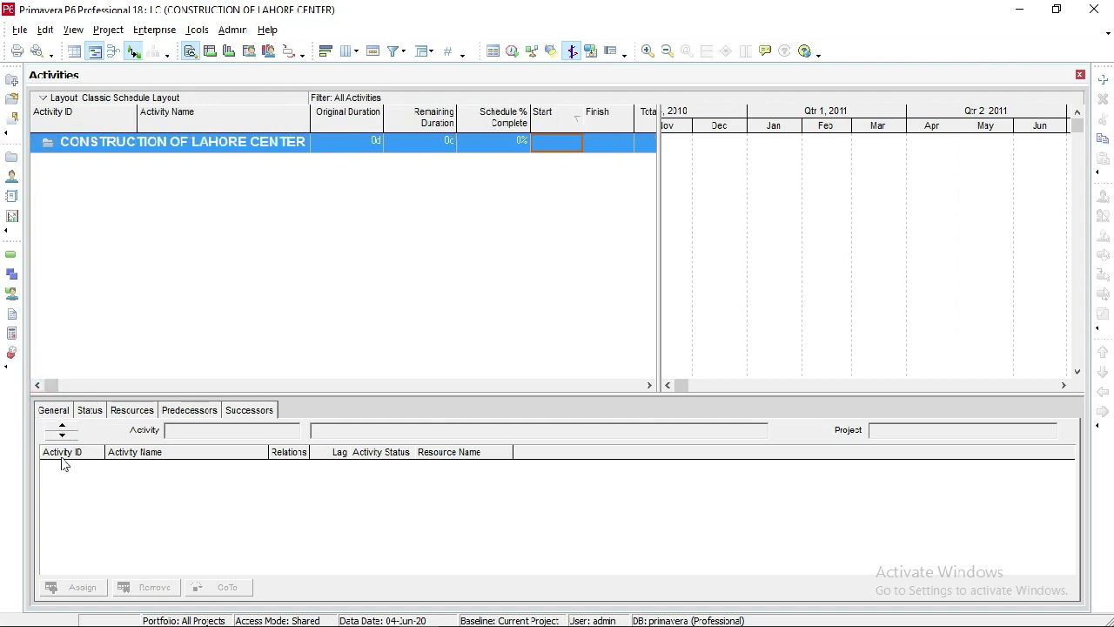
left_click(50, 413)
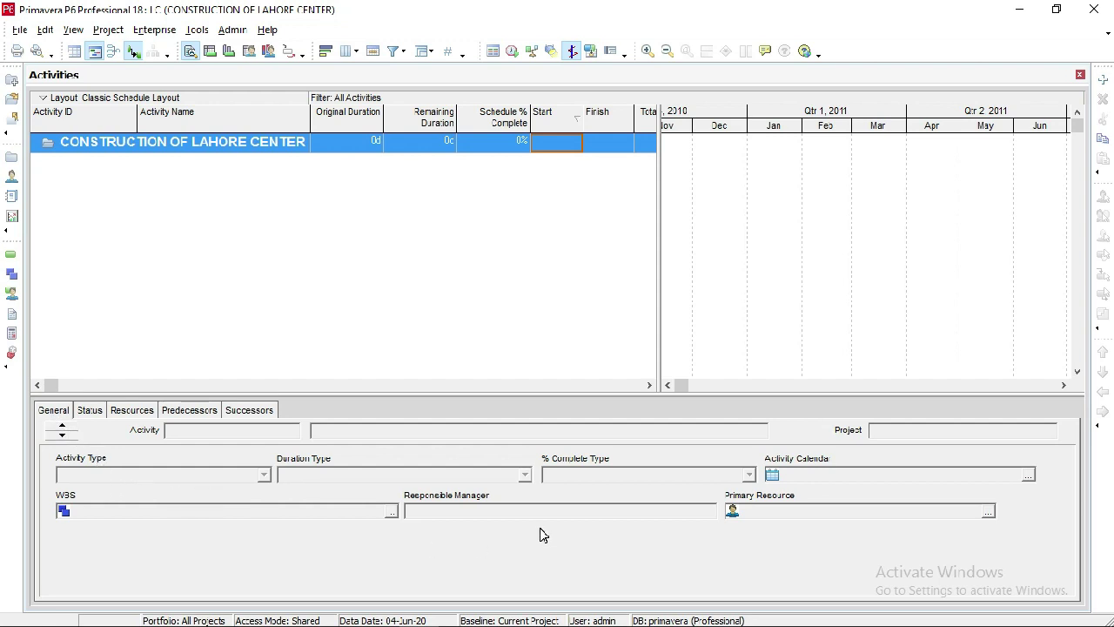
left_click(92, 412)
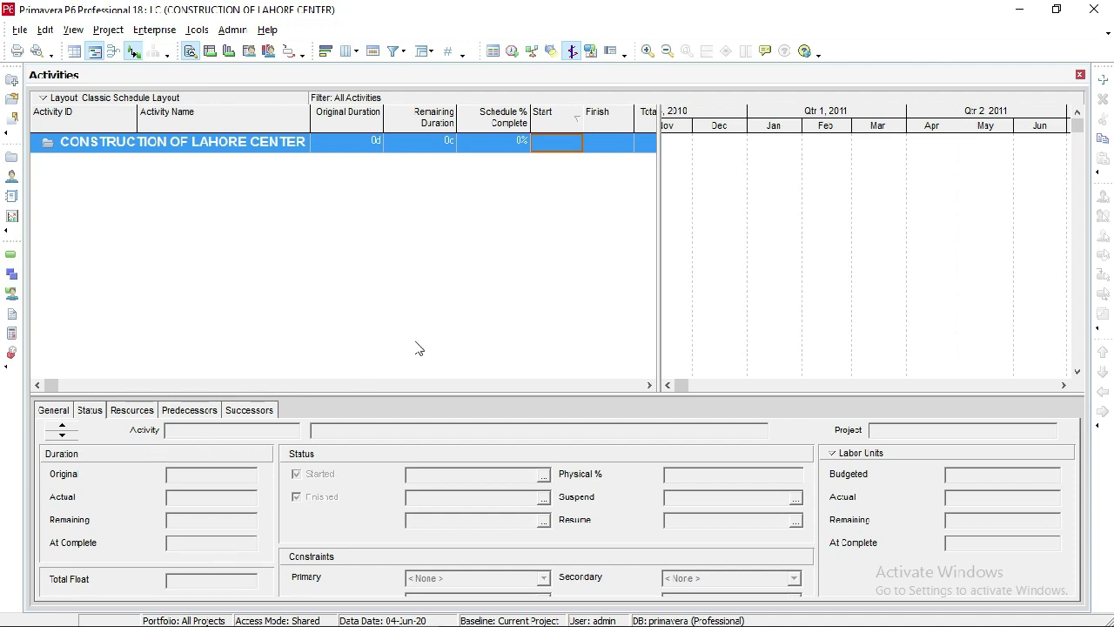
left_click(91, 412)
left_click(127, 412)
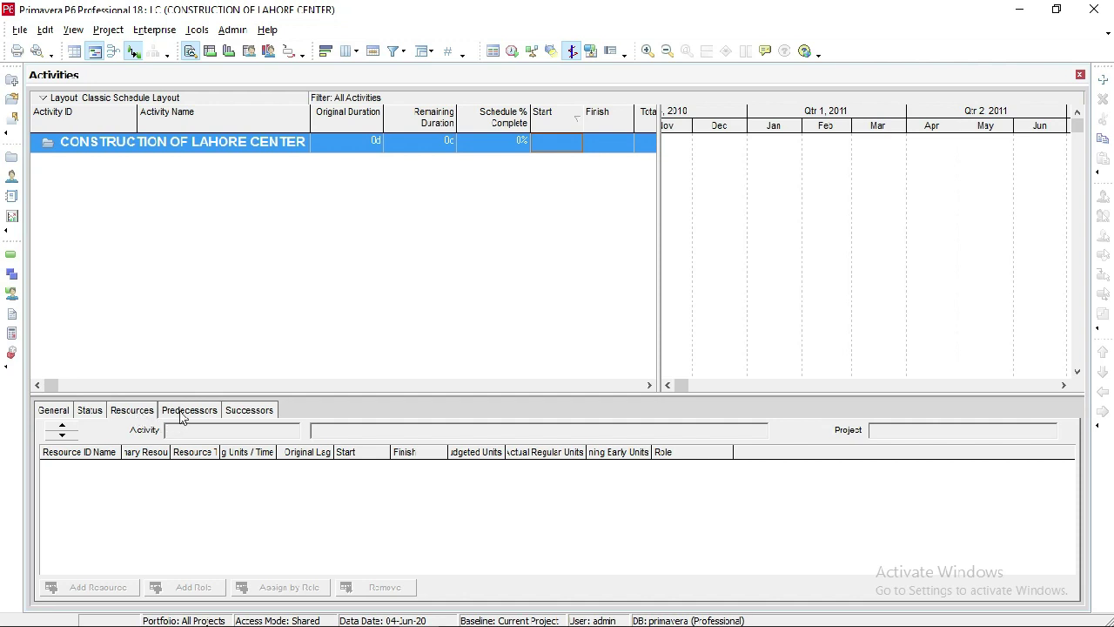
- Check the activity's empty Predecessors list, then its empty Successors list
left_click(181, 415)
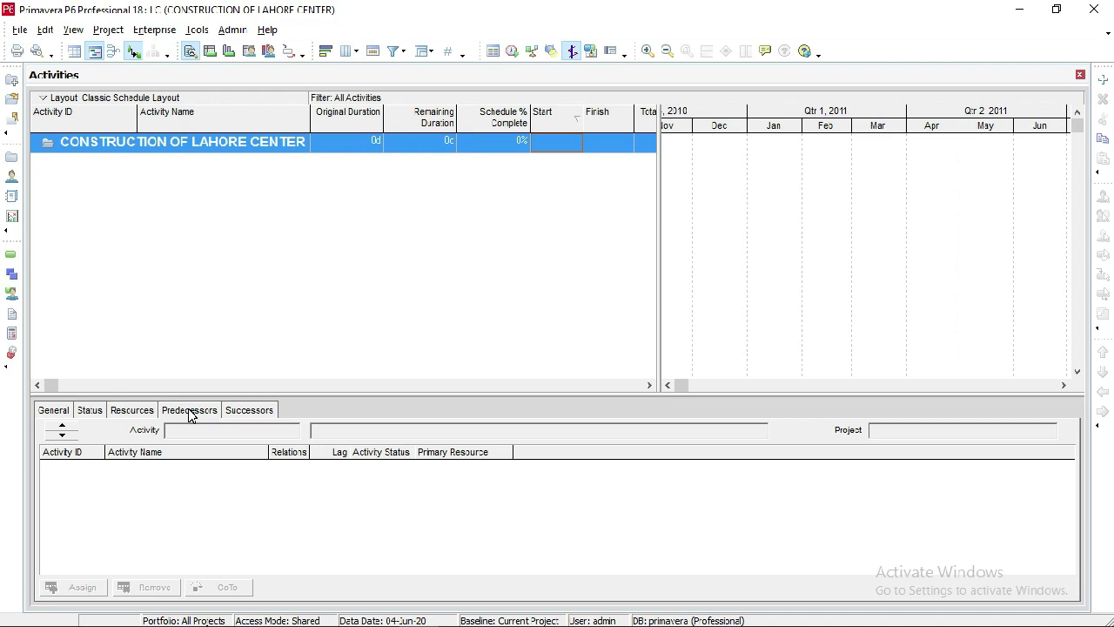
left_click(254, 413)
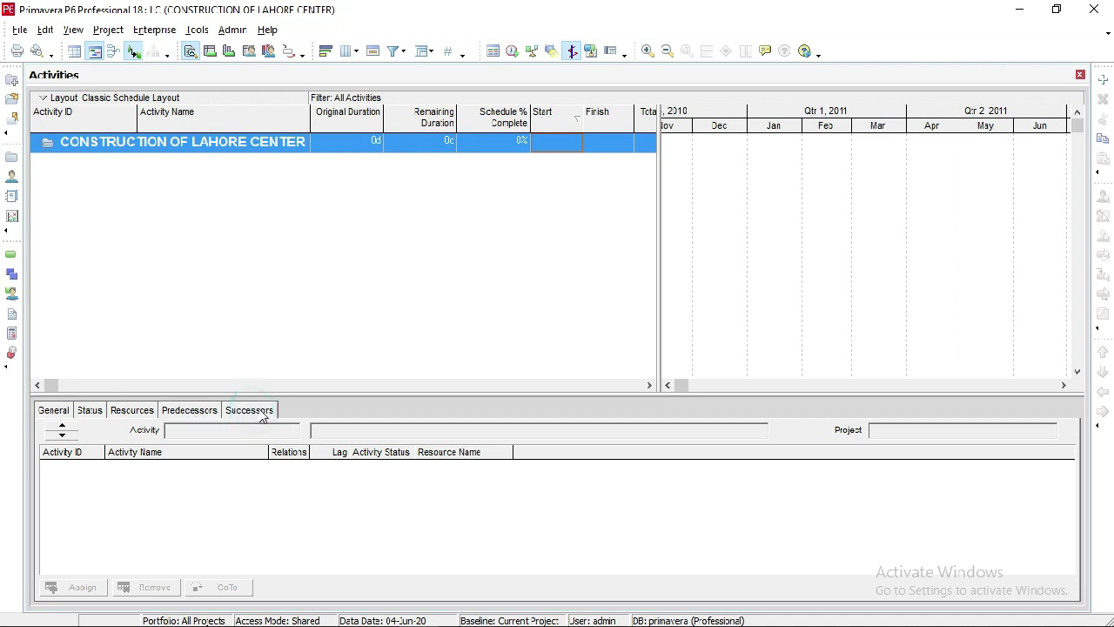